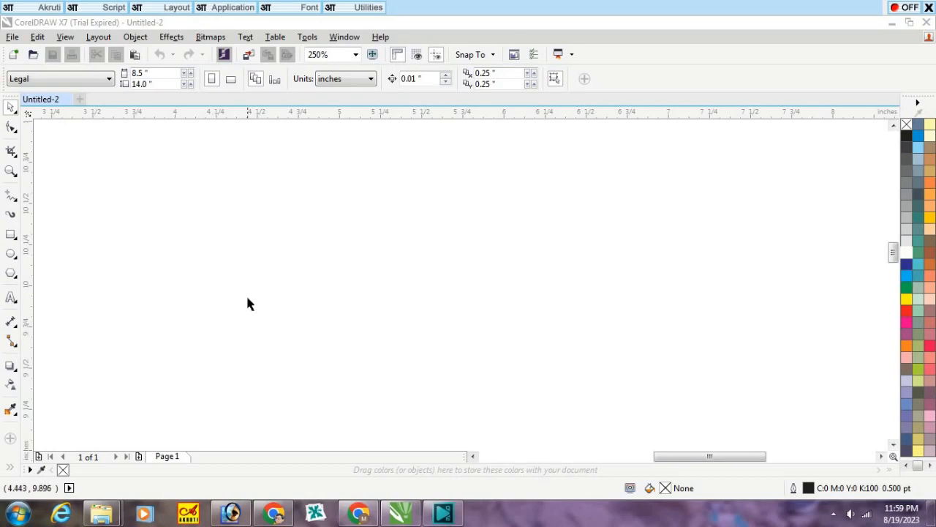
Step: Draw a circle about 1.18 inches in diameter in the middle of the visible page area
left_click(12, 259)
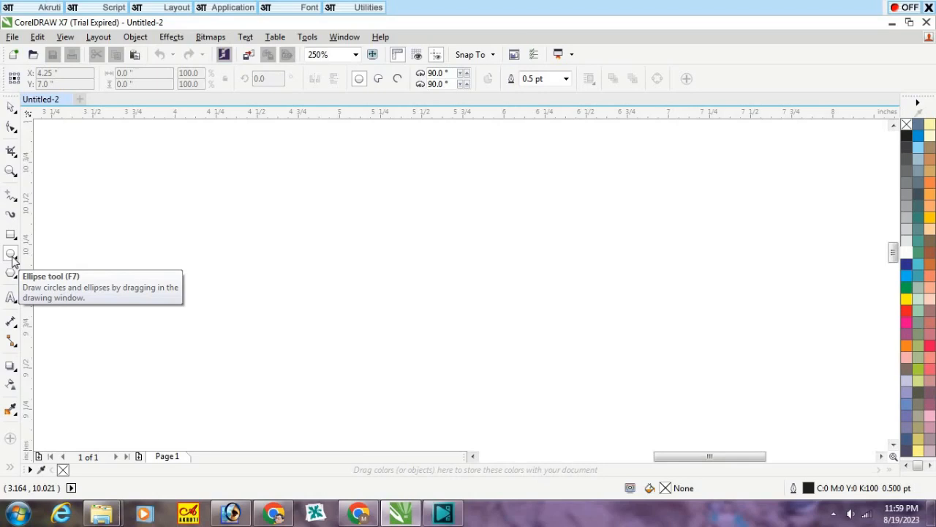
left_click(12, 256)
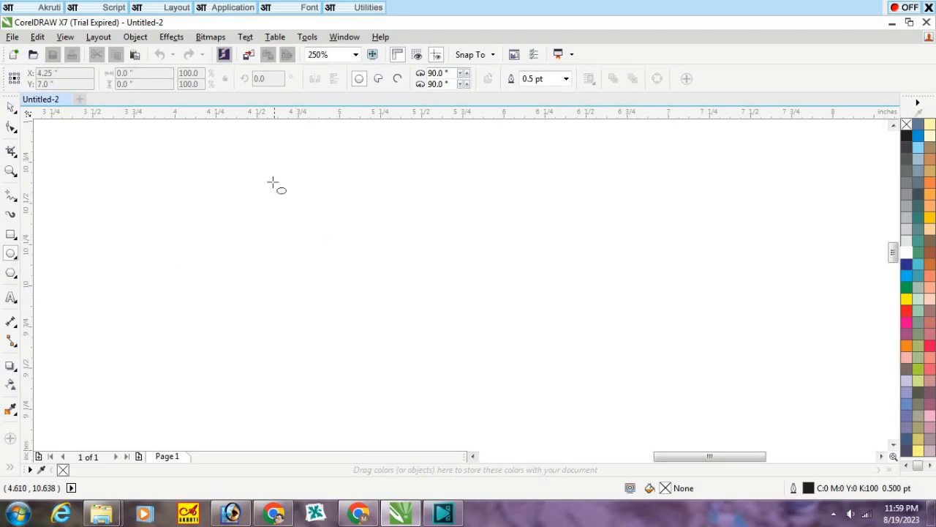
left_click_drag(302, 188, 495, 357)
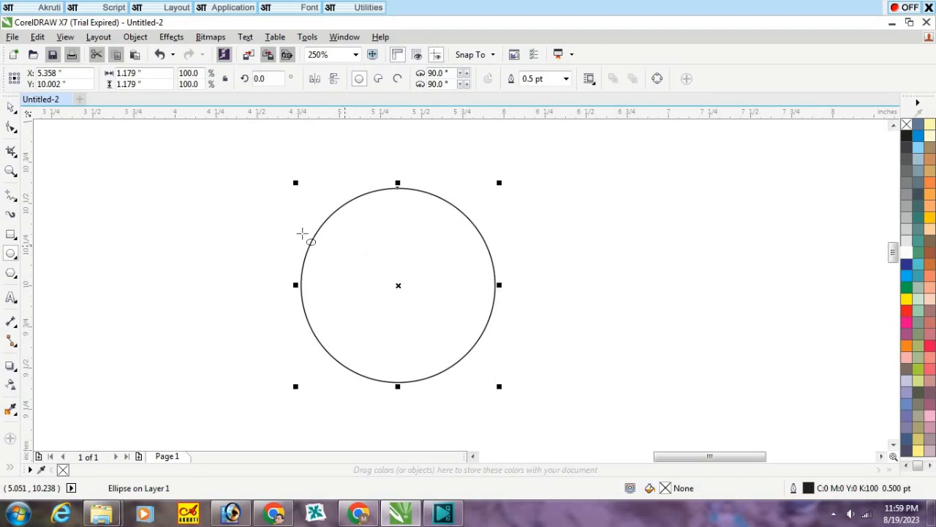
Step: Place a copy of the circle to its right and scale the copy down to about 0.31 inches in diameter
left_click(11, 108)
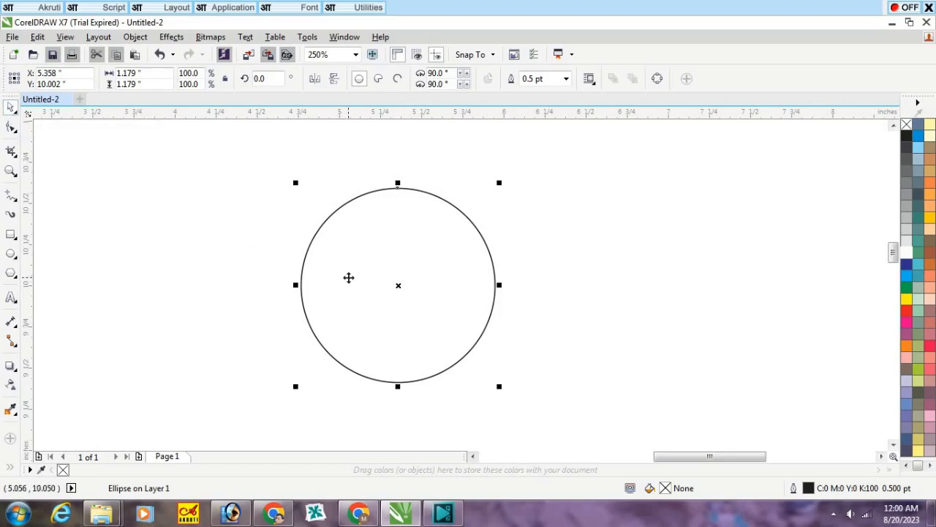
left_click_drag(397, 286, 637, 290)
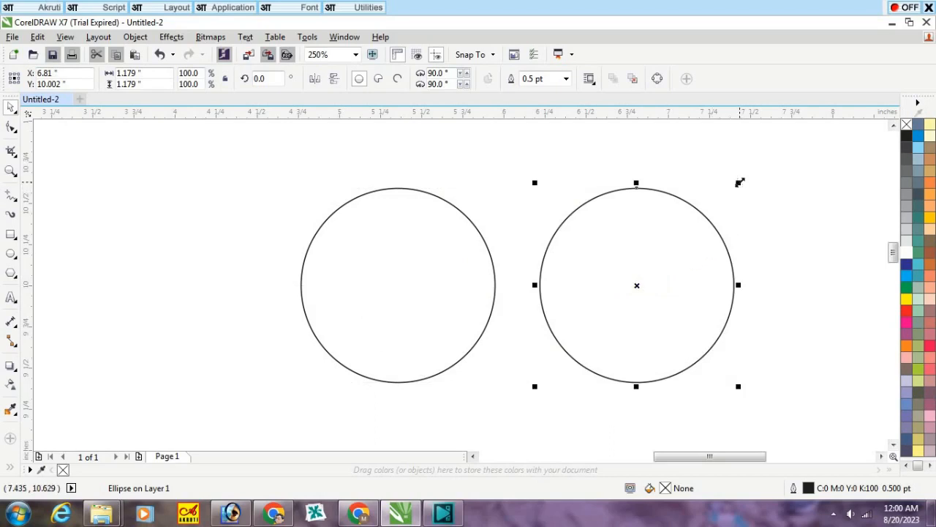
left_click_drag(739, 183, 726, 252)
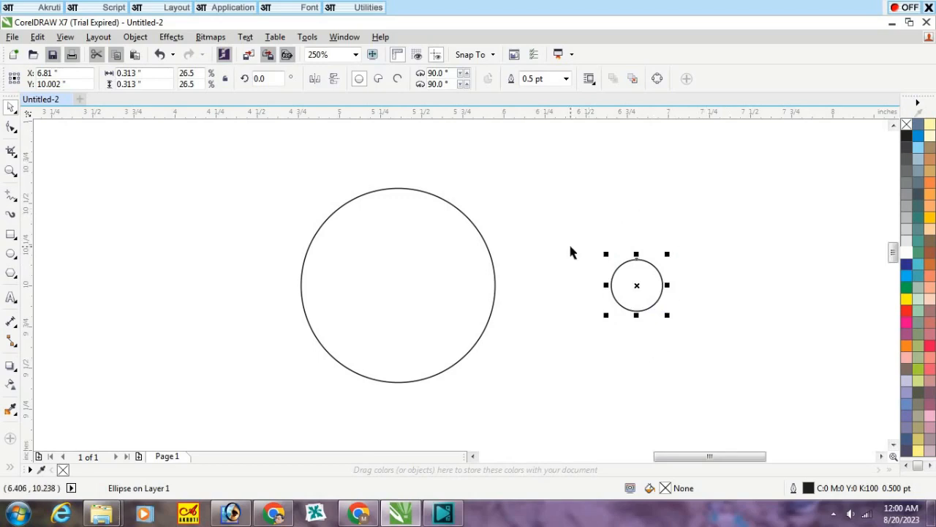
Step: Align the small circle to the large circle's vertical centre line so that it sits in its middle
left_click(416, 248, "shift")
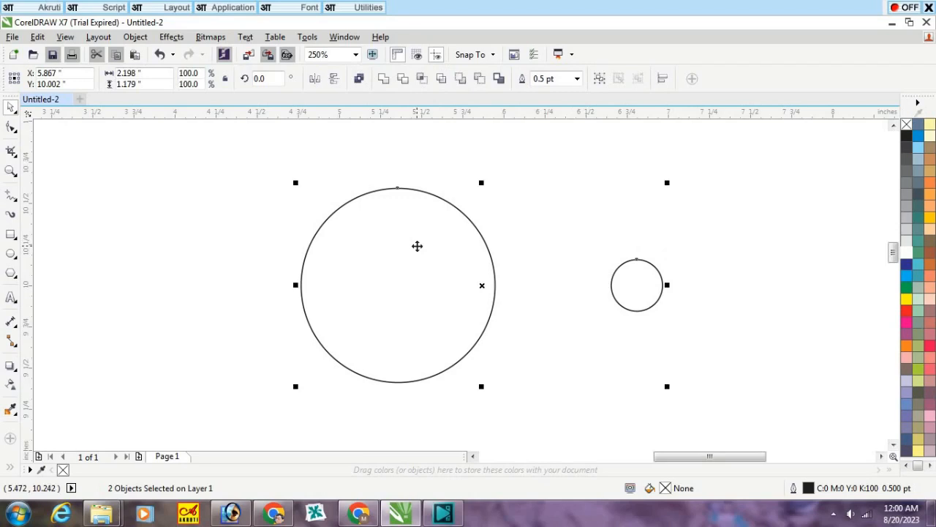
key("c")
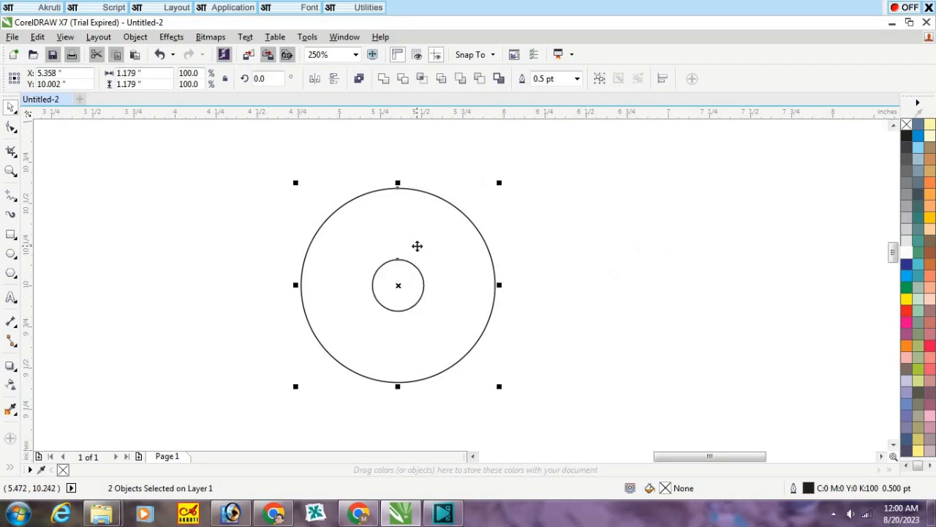
left_click(585, 306)
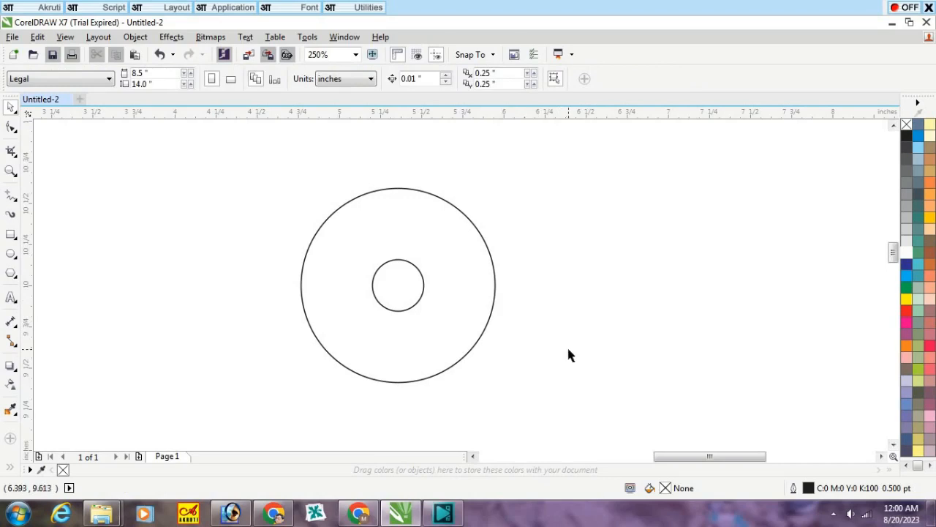
Step: Enlarge the inner circle about its own centre to about 0.43 inches in diameter
left_click_drag(567, 349, 342, 233)
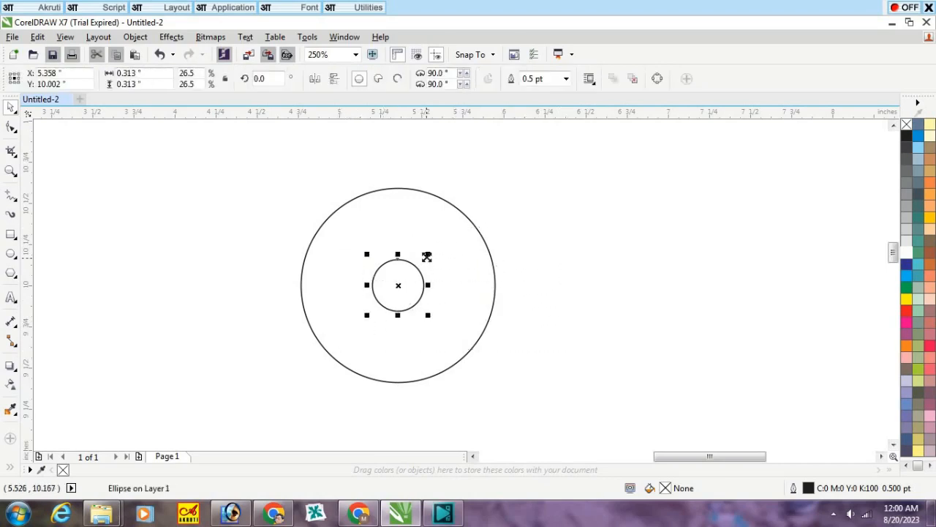
left_click_drag(424, 254, 438, 242)
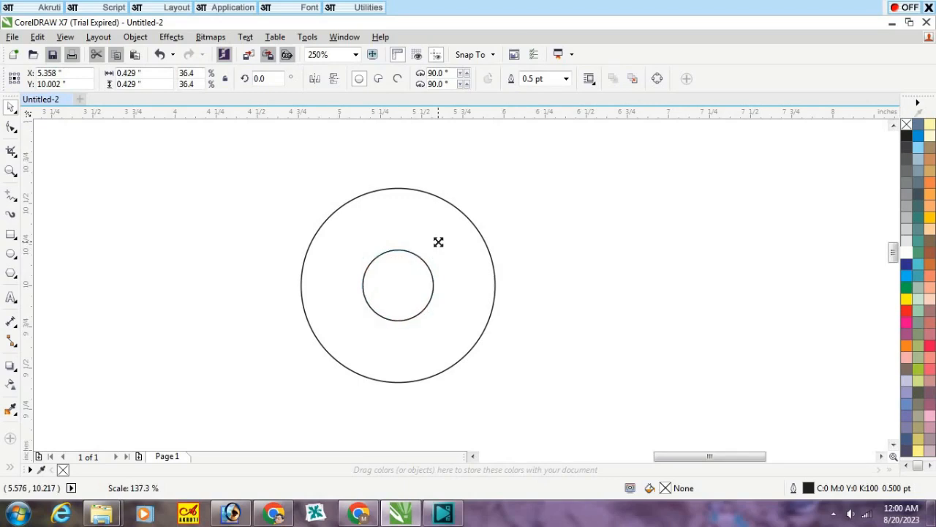
left_click(644, 240)
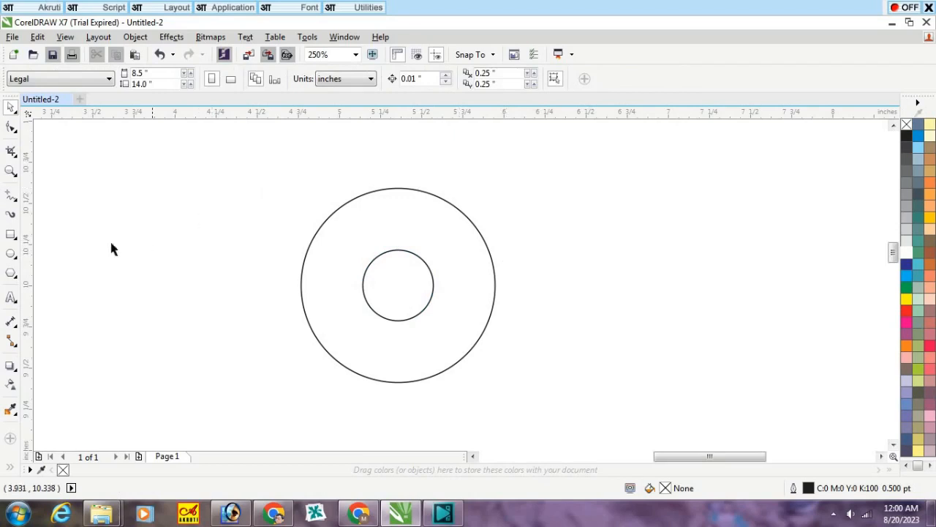
Step: Draw a rectangle about 0.14 by 0.61 inches from inside the inner circle down past the large circle's bottom edge
left_click(11, 236)
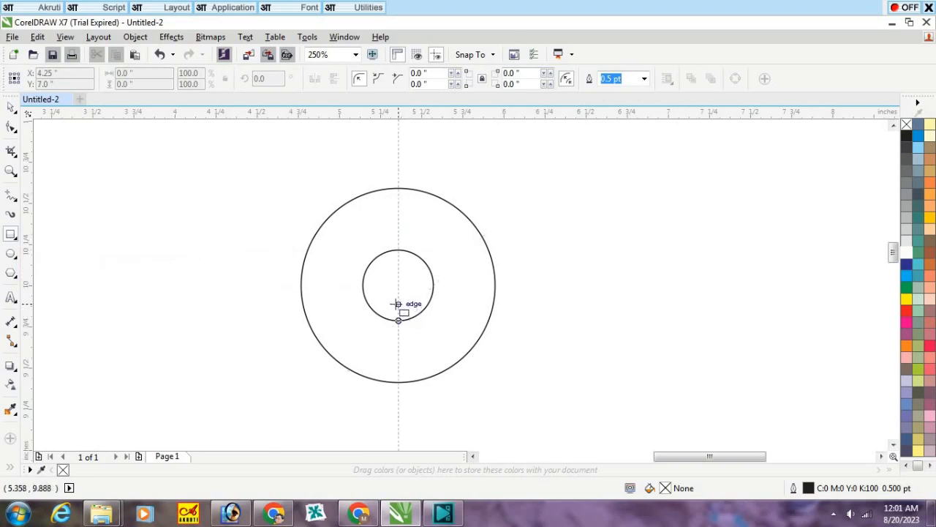
left_click_drag(397, 304, 422, 404)
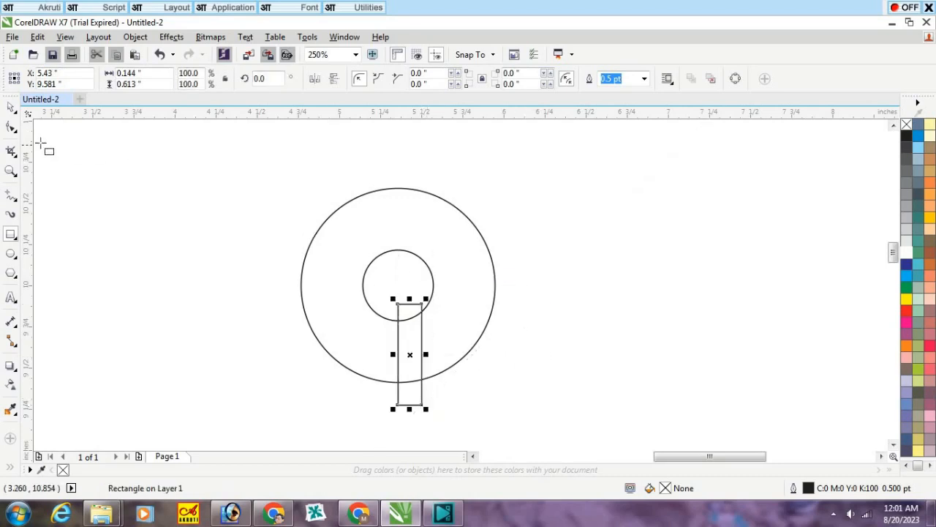
left_click(11, 107)
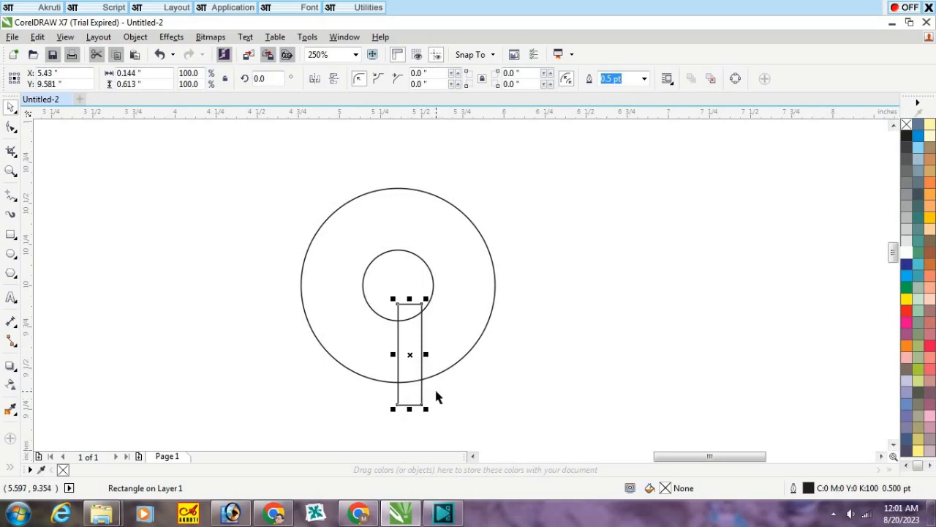
Step: Centre the rectangle horizontally on the large circle
left_click(471, 280, "shift")
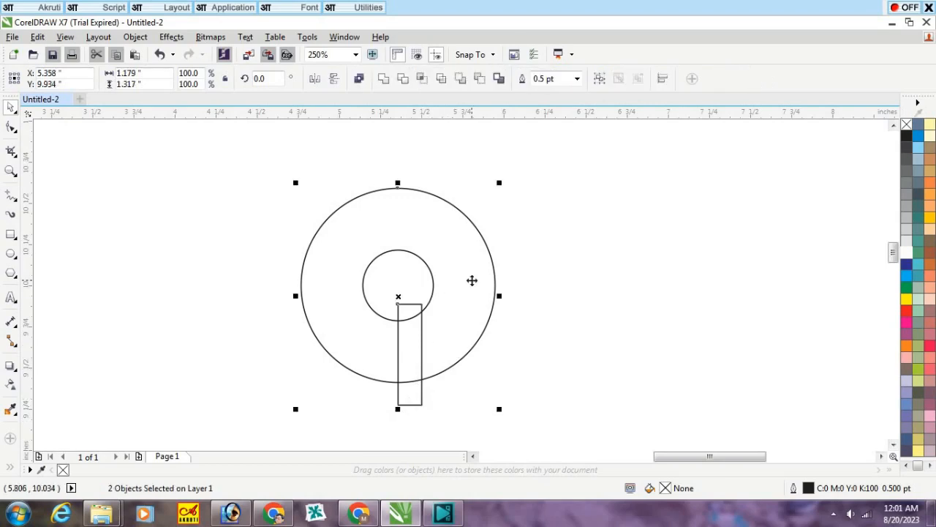
key("c")
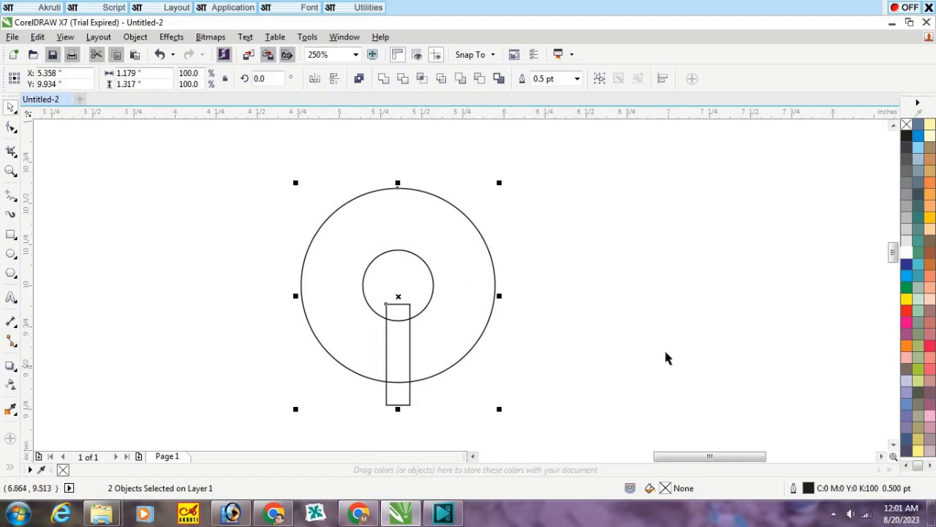
left_click(514, 210)
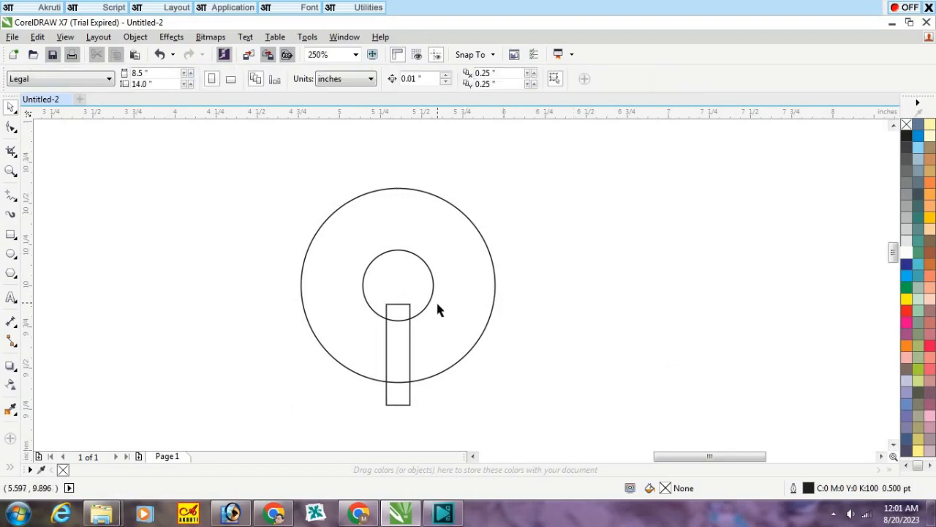
Step: Fill the large circle with cyan and both the inner circle and the rectangle with white
left_click(437, 202)
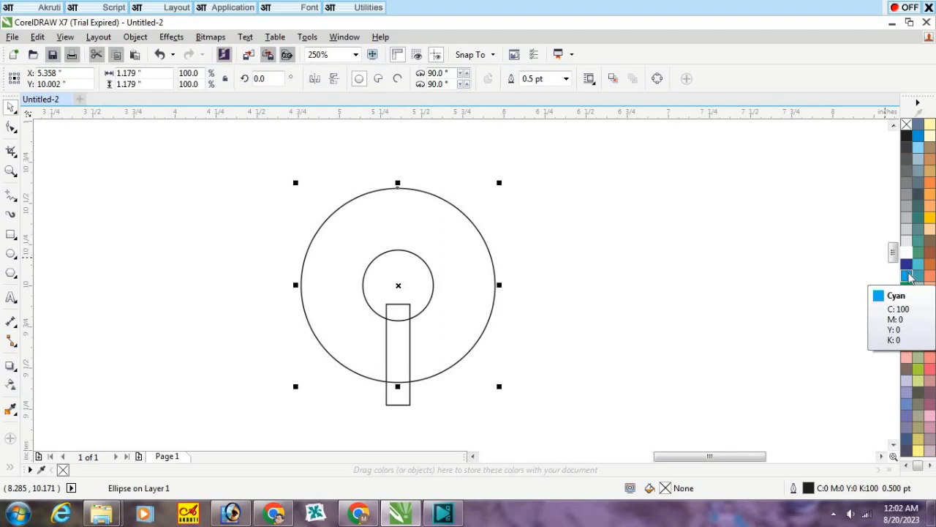
left_click(907, 276)
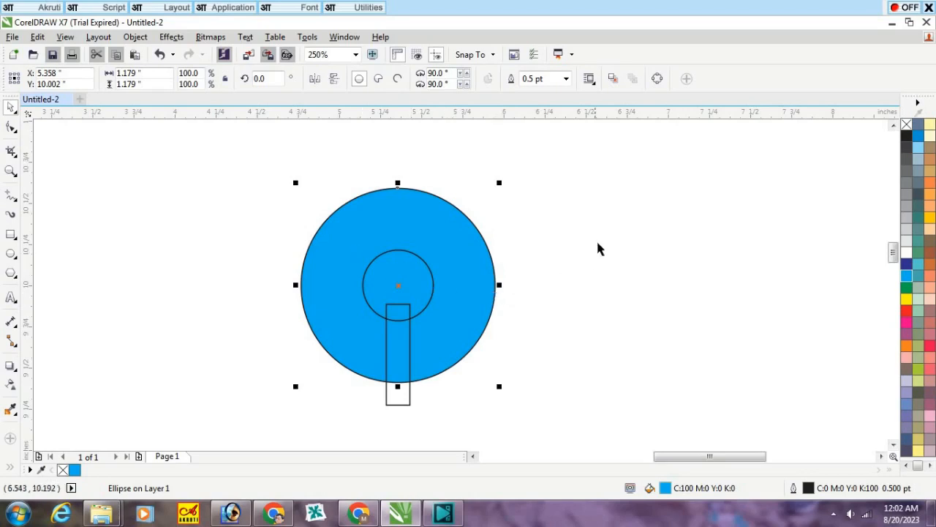
left_click_drag(559, 223, 313, 341)
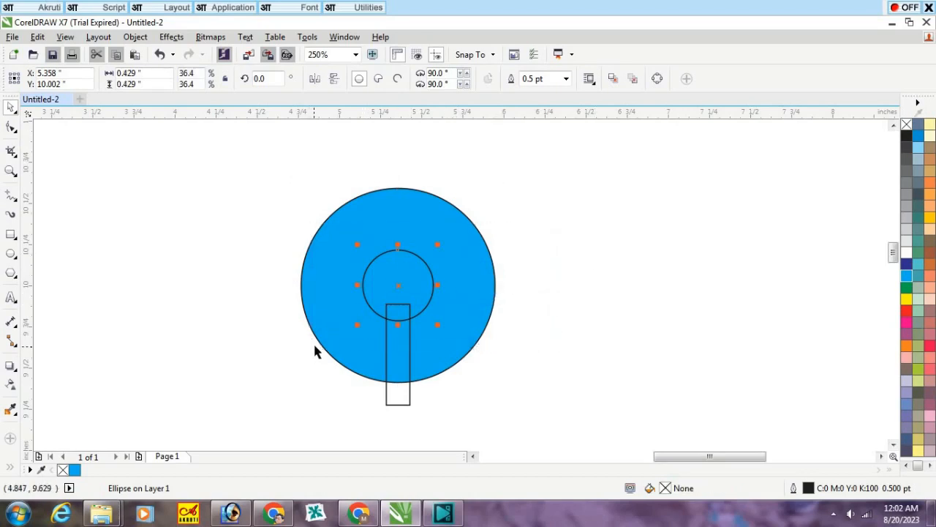
left_click(907, 254)
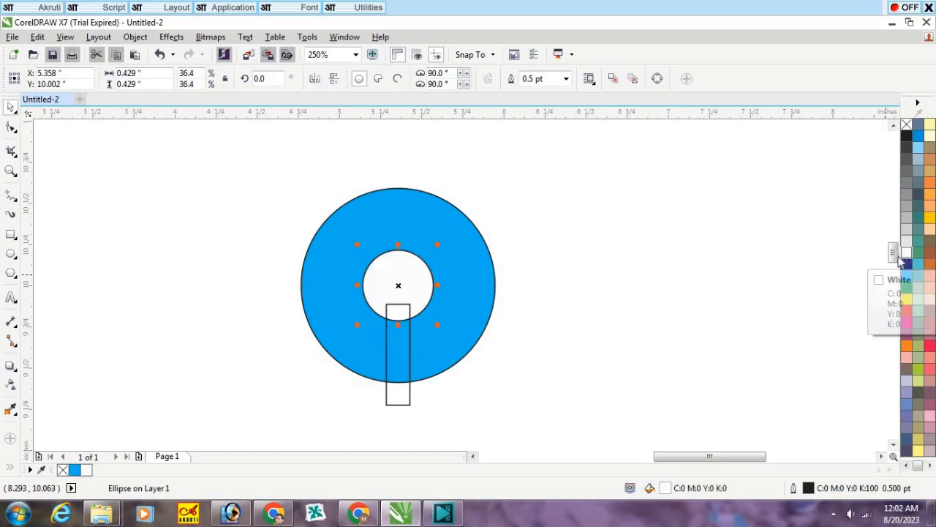
left_click(396, 403)
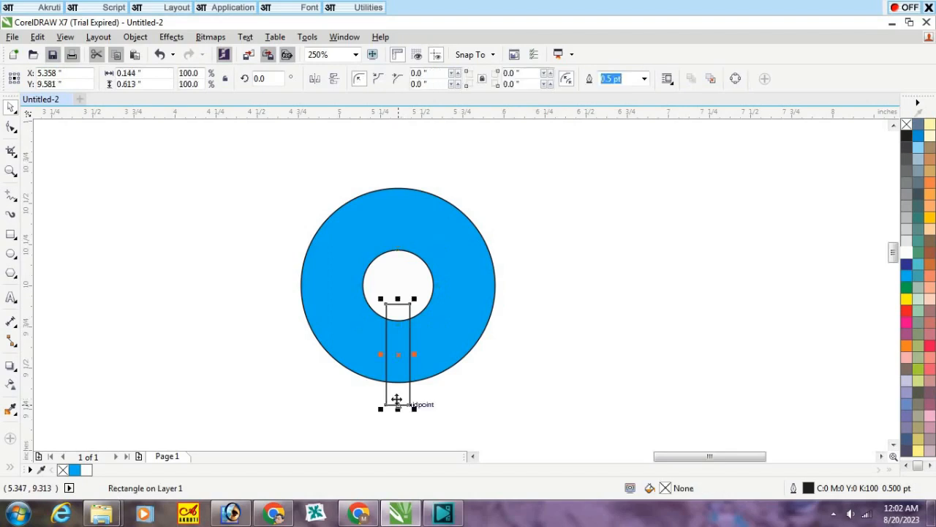
left_click(909, 253)
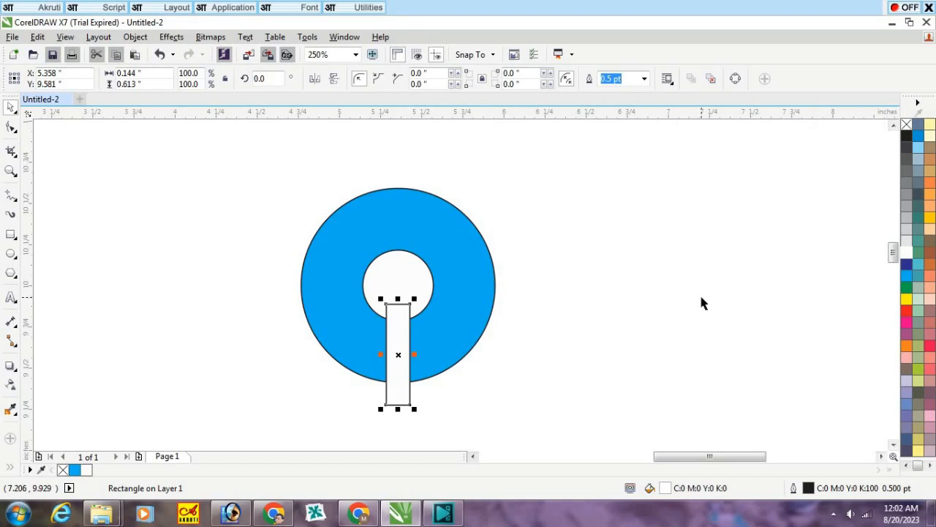
left_click(452, 388)
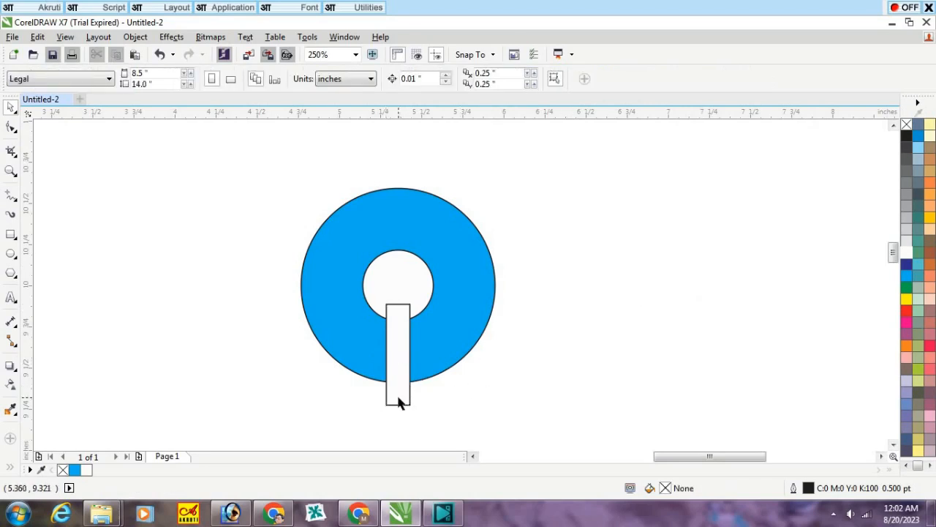
Step: Weld the rectangle and the inner circle into one keyhole shape
left_click(398, 400)
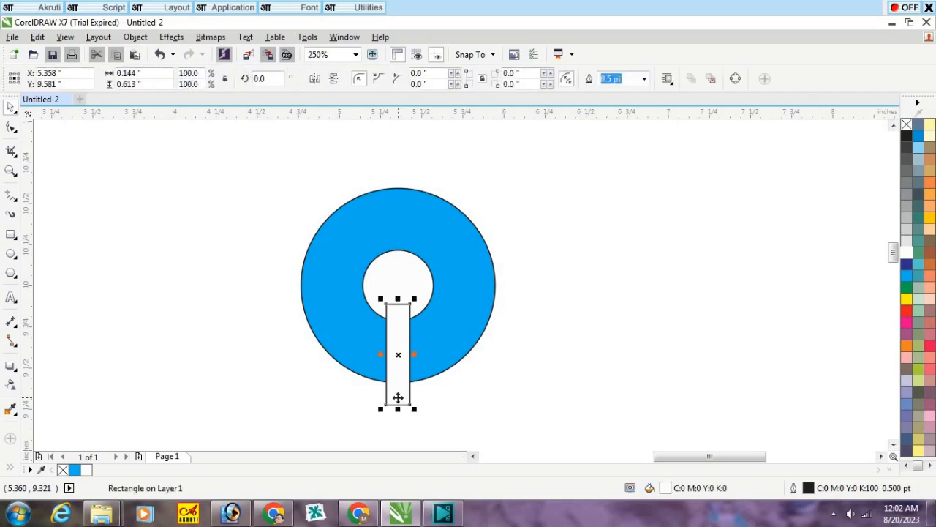
left_click(401, 272, "shift")
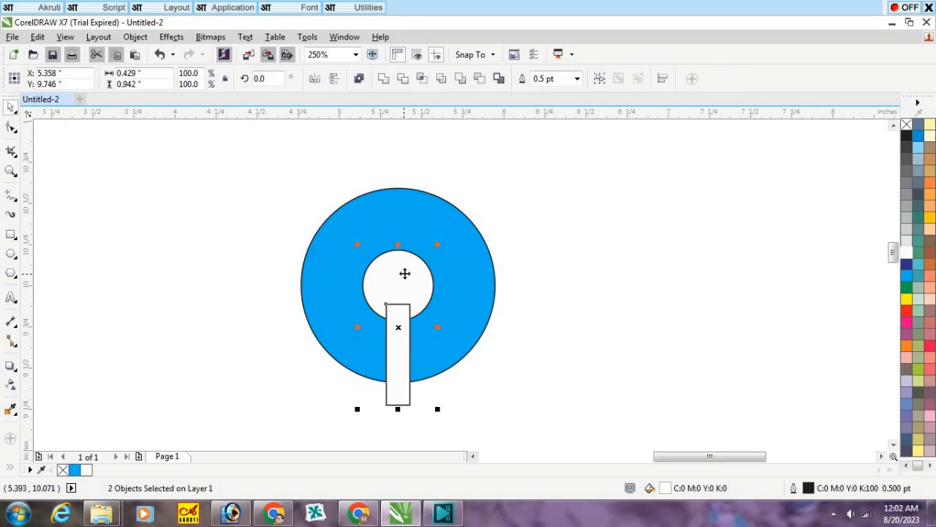
left_click(384, 80)
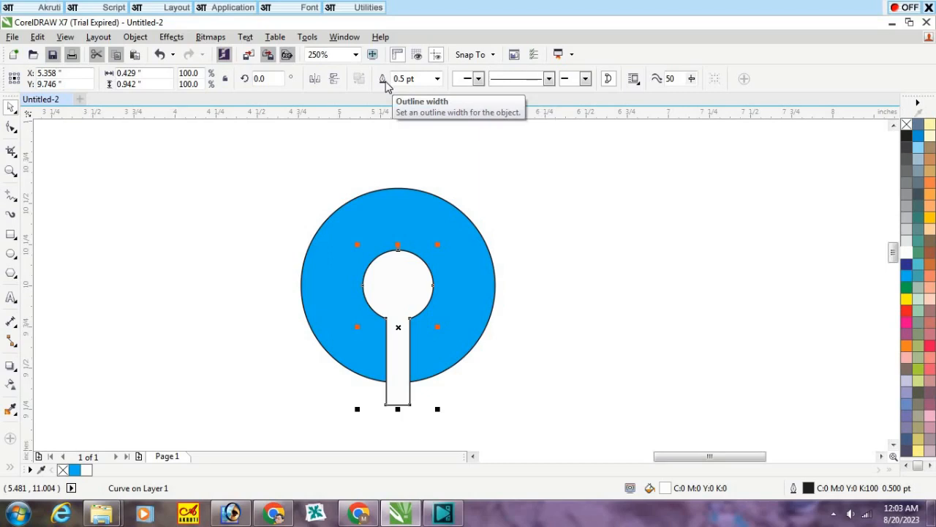
left_click(668, 265)
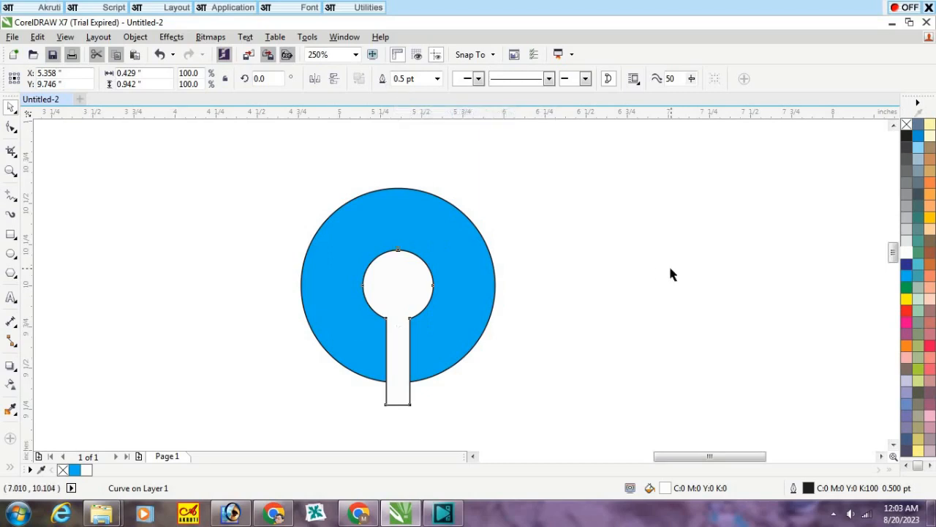
left_click(393, 293)
left_click_drag(397, 284, 546, 294)
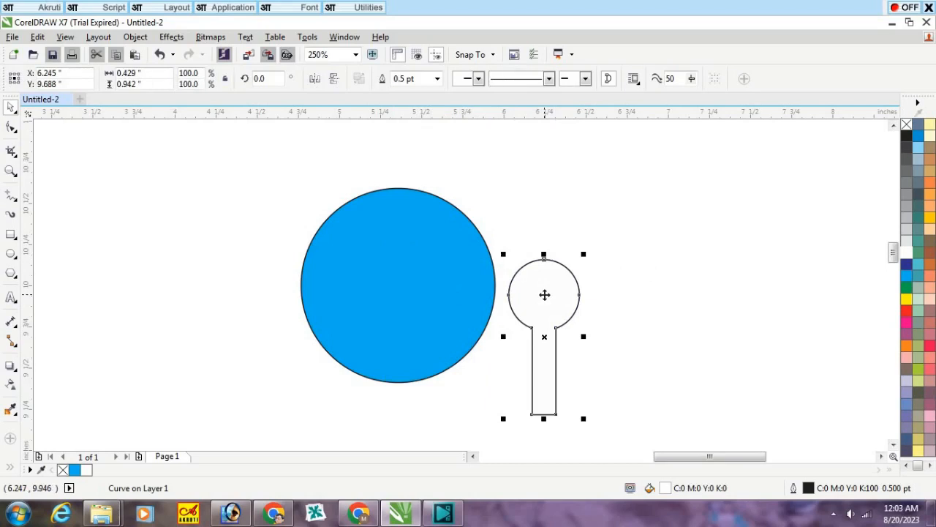
key("ctrl+z")
left_click(611, 289)
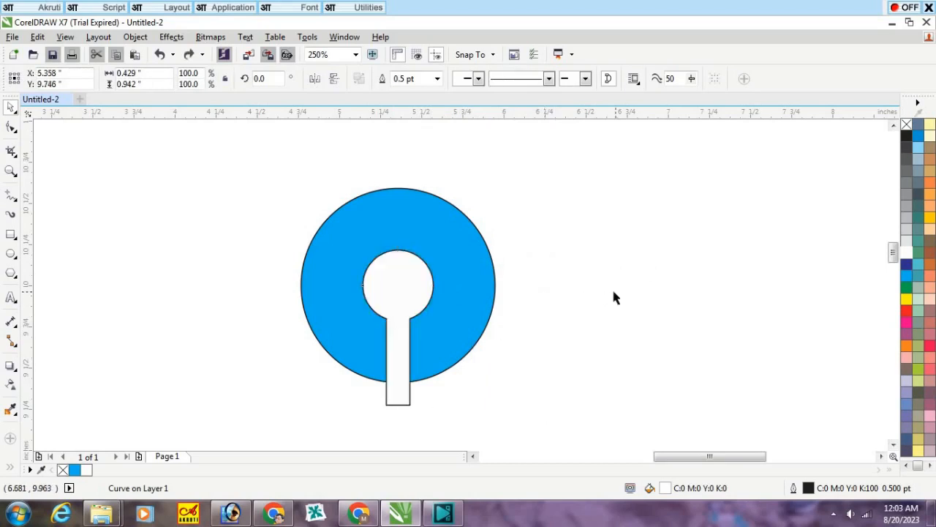
Step: Trim the large cyan circle with the keyhole shape and move the keyhole shape clear to the circle's right
left_click(405, 292)
left_click(471, 280, "shift")
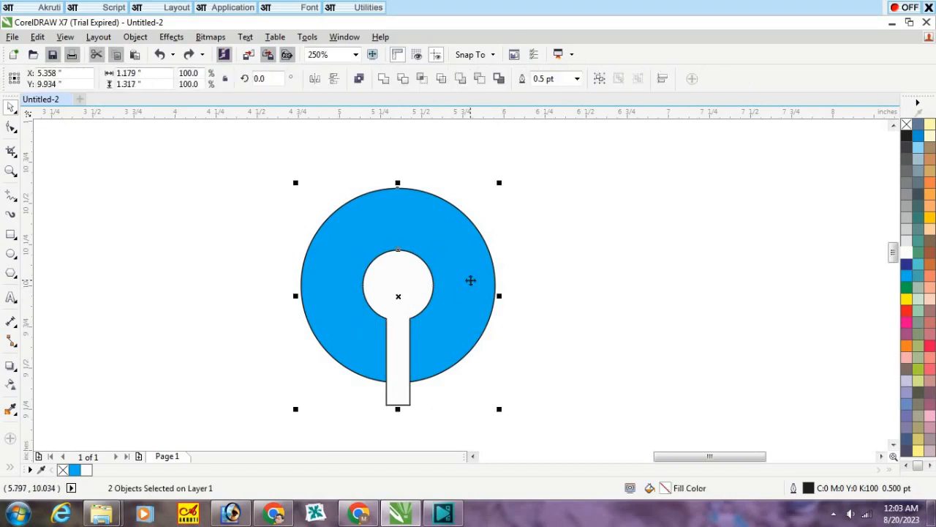
left_click(405, 81)
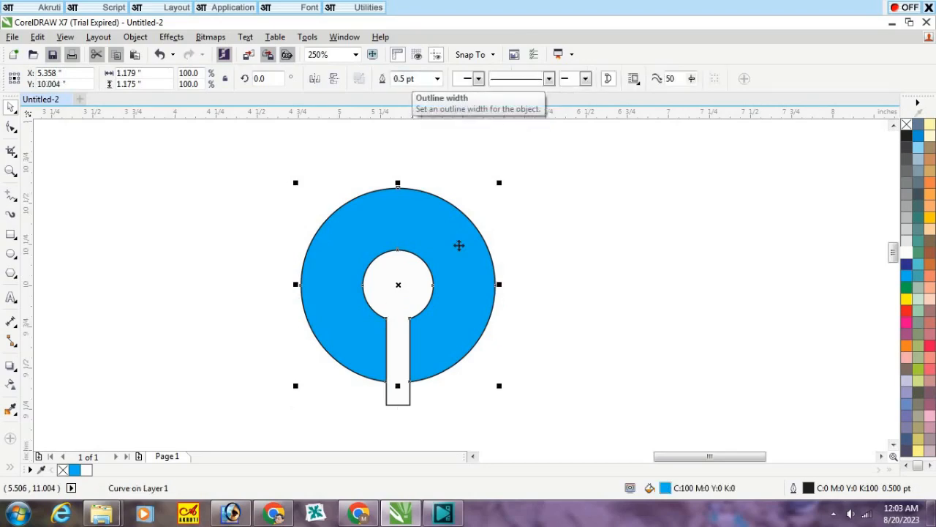
left_click(626, 315)
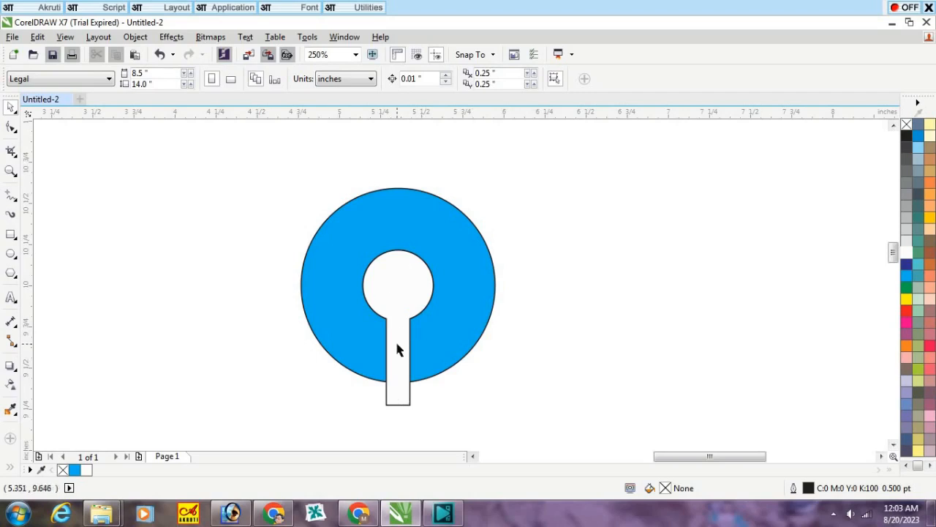
left_click_drag(397, 350, 651, 334)
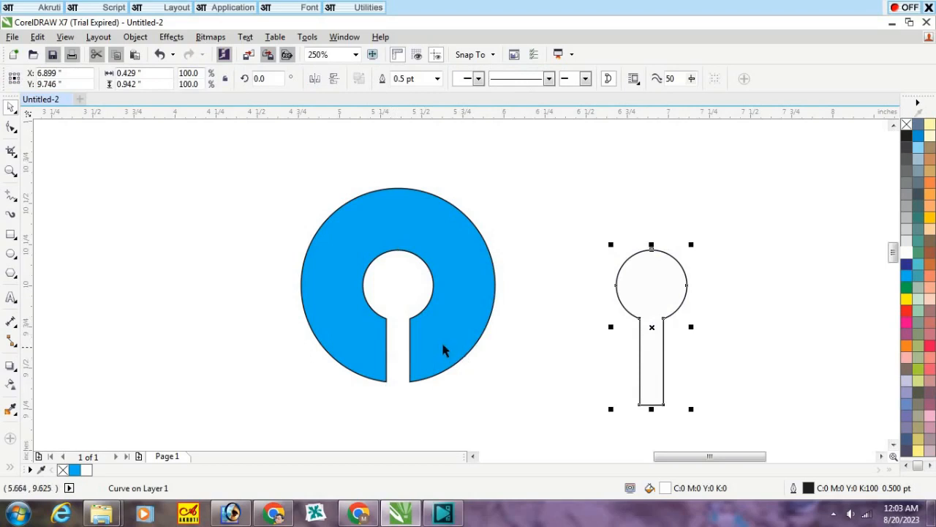
Step: Move the cyan logo slightly to the left and delete the leftover keyhole shape
left_click_drag(463, 323, 429, 311)
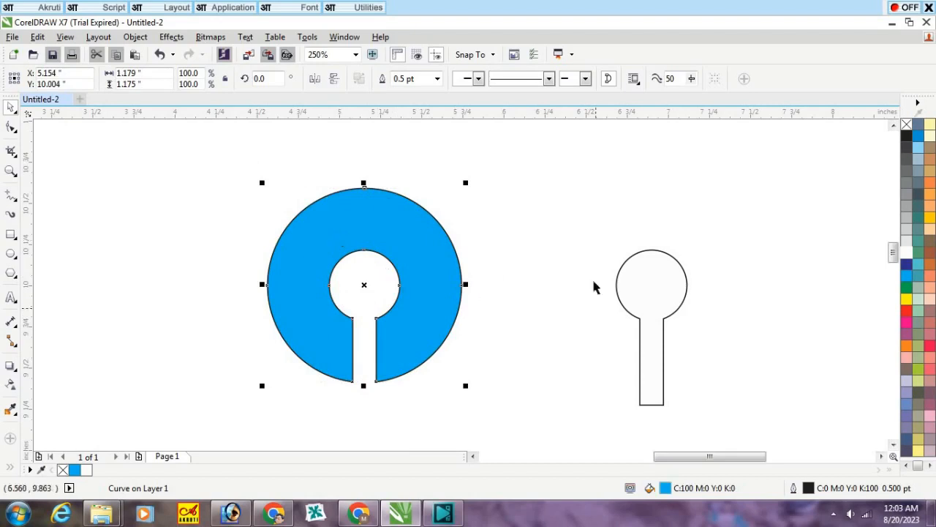
left_click_drag(594, 202, 720, 435)
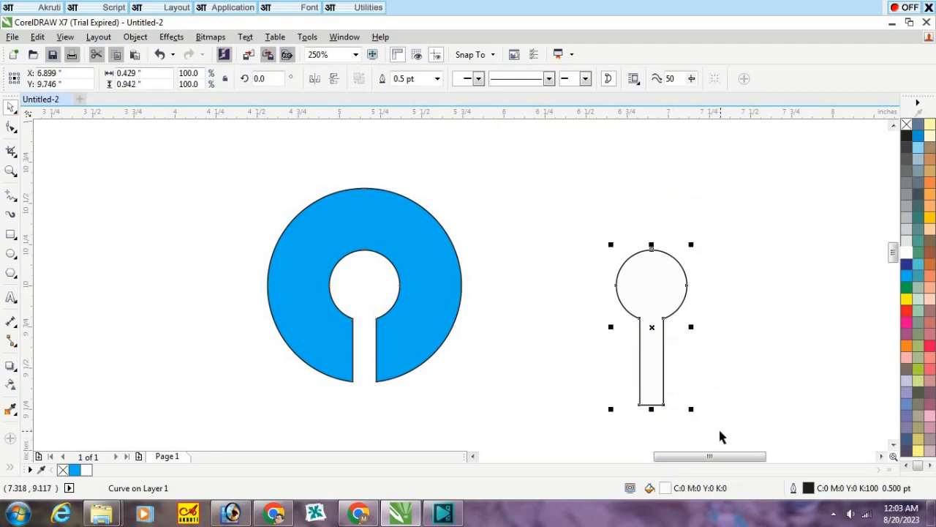
key("Delete")
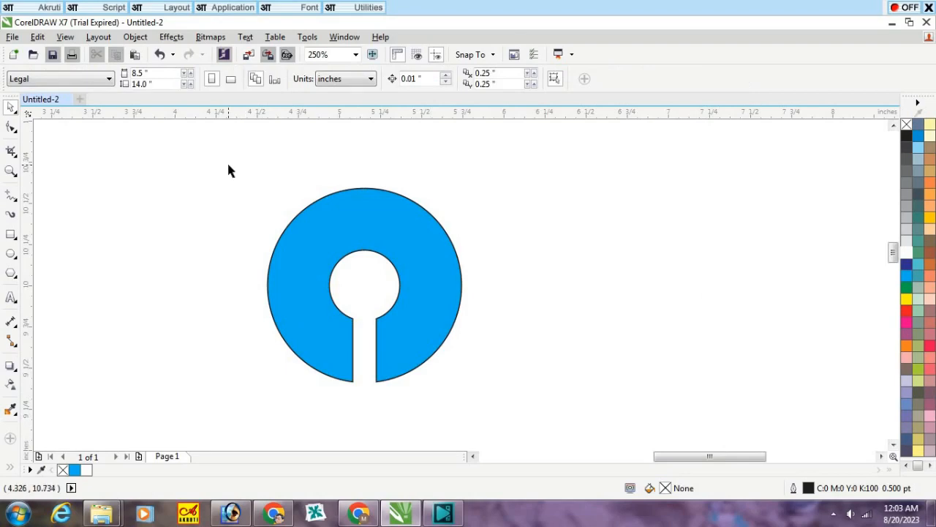
Step: Remove the outline from the cyan logo and shift it slightly up and to the right
left_click_drag(212, 167, 532, 415)
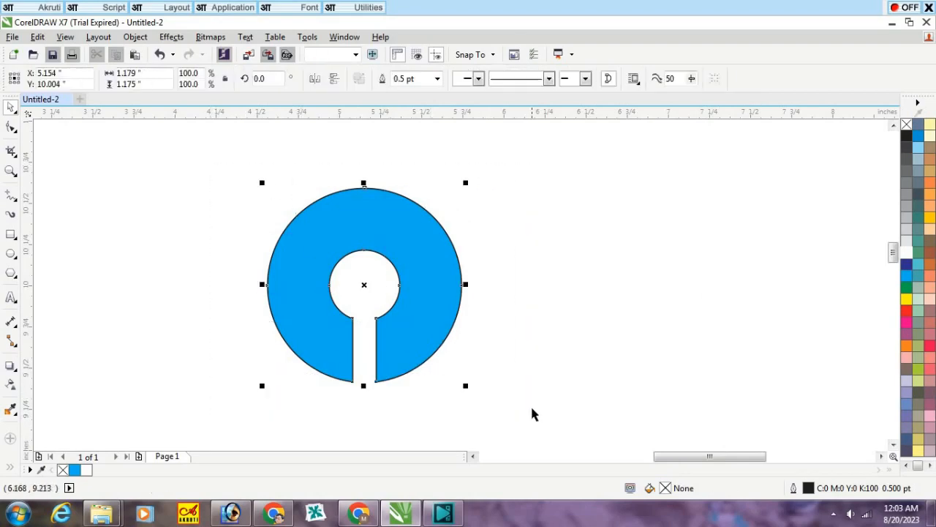
scroll(335, 268, "up", 3)
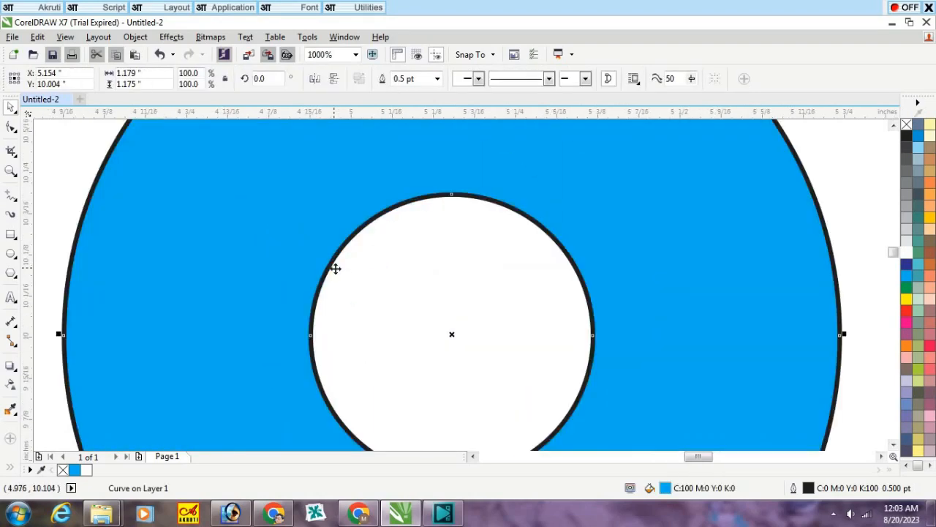
scroll(335, 268, "down", 3)
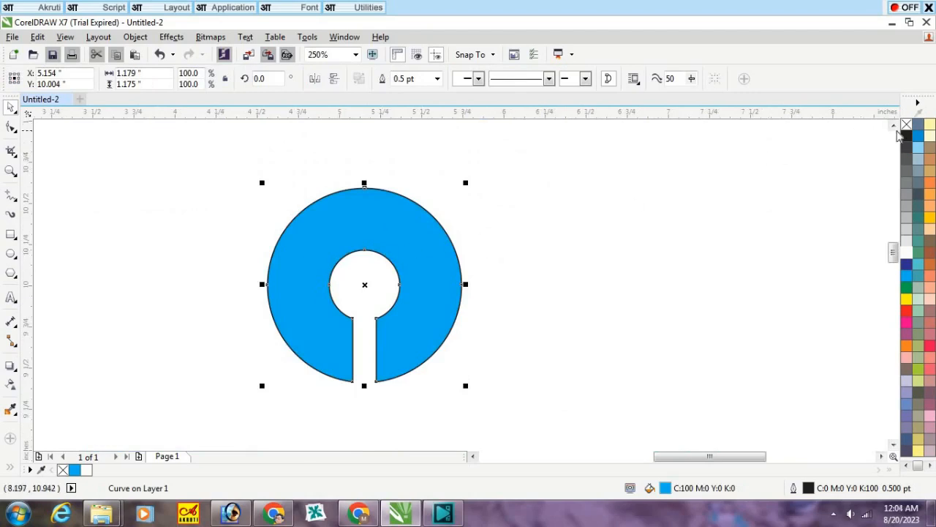
right_click(907, 126)
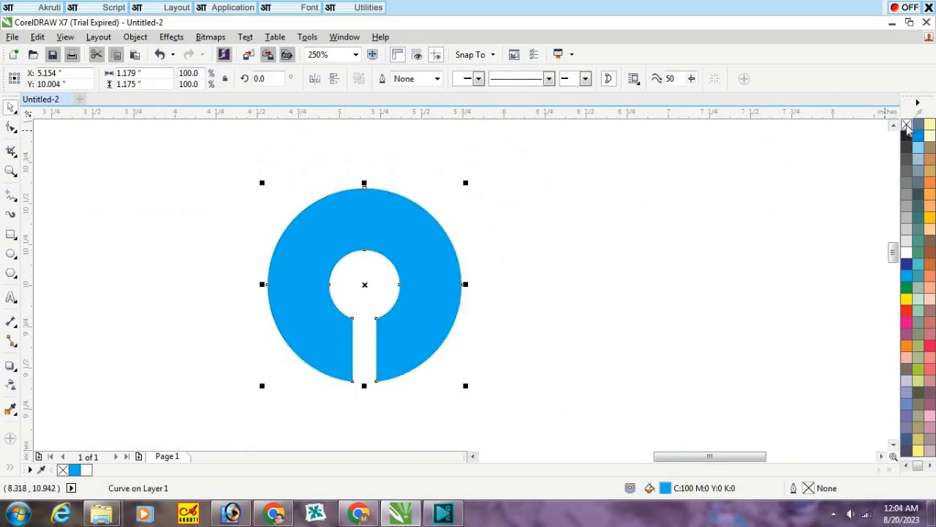
left_click(567, 263)
mouse_move(432, 309)
left_mouse_down()
mouse_move(526, 279)
mouse_move(427, 304)
left_mouse_up()
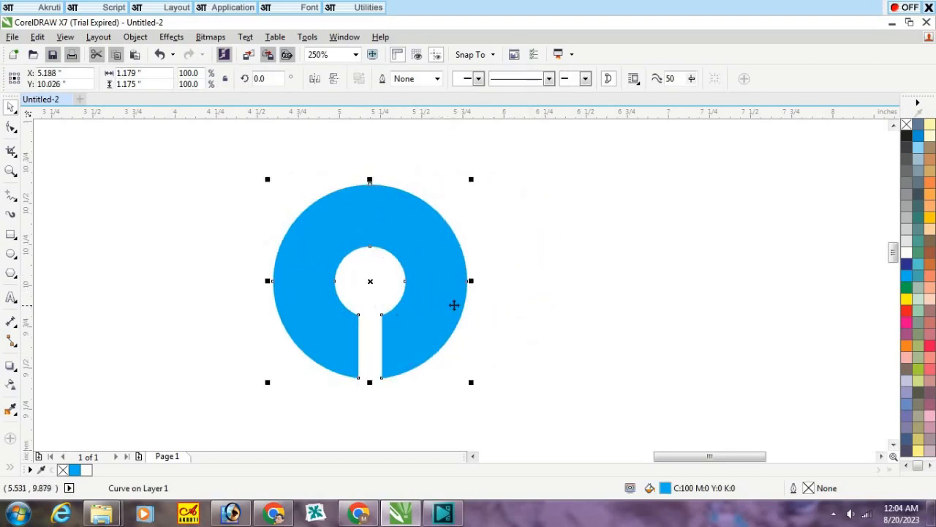
left_click(613, 286)
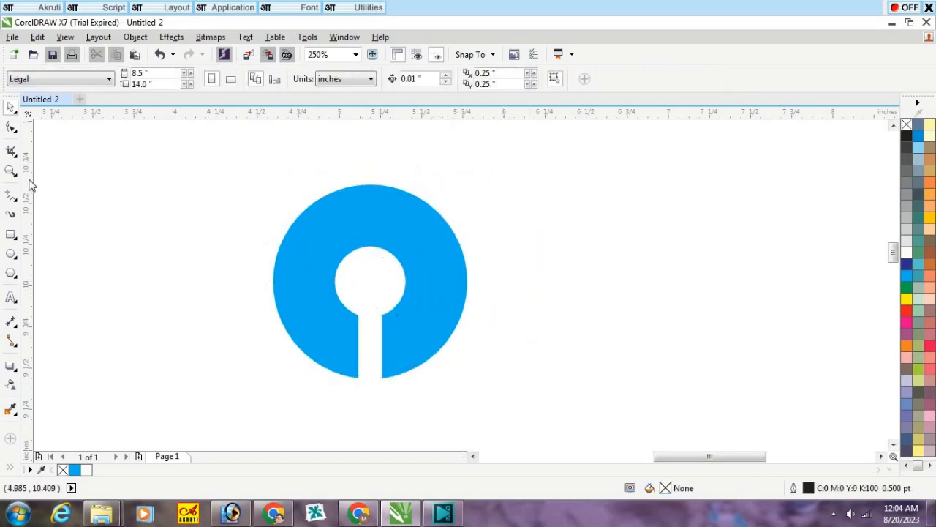
Step: Draw a rectangle about 2.54 by 1.69 inches enclosing the whole cyan logo
left_click(11, 237)
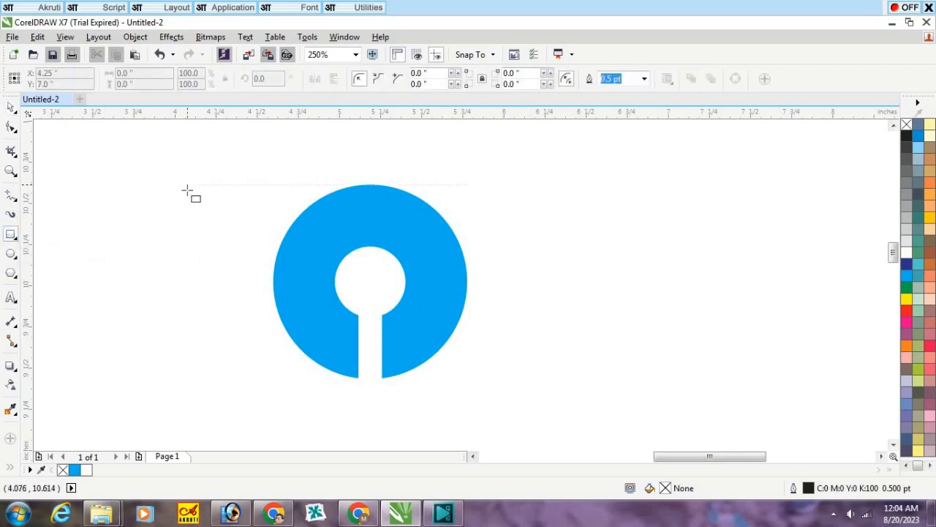
mouse_move(154, 152)
left_mouse_down()
mouse_move(184, 180)
mouse_move(422, 305)
left_mouse_up()
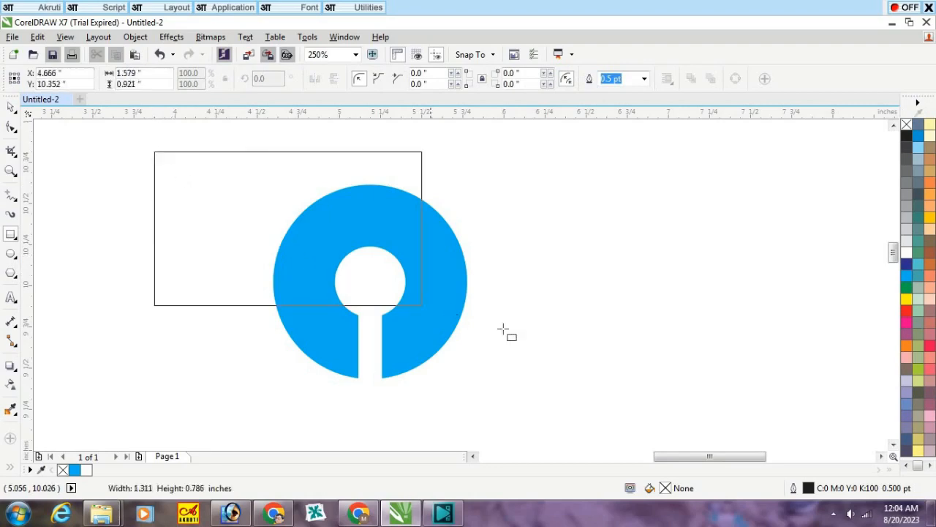
mouse_move(503, 330)
left_mouse_down()
mouse_move(572, 371)
mouse_move(574, 430)
left_mouse_up()
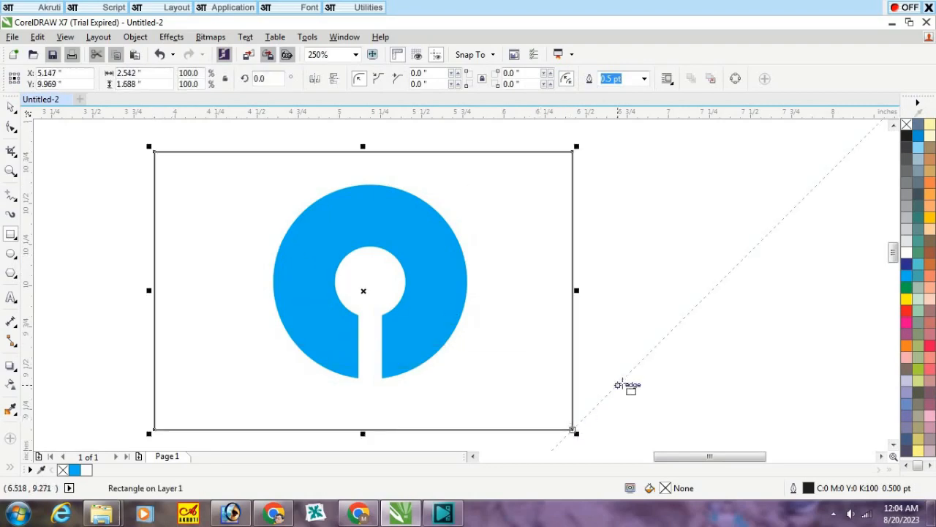
Step: Fill the enclosing rectangle with black and send it behind the cyan logo
left_click(907, 137)
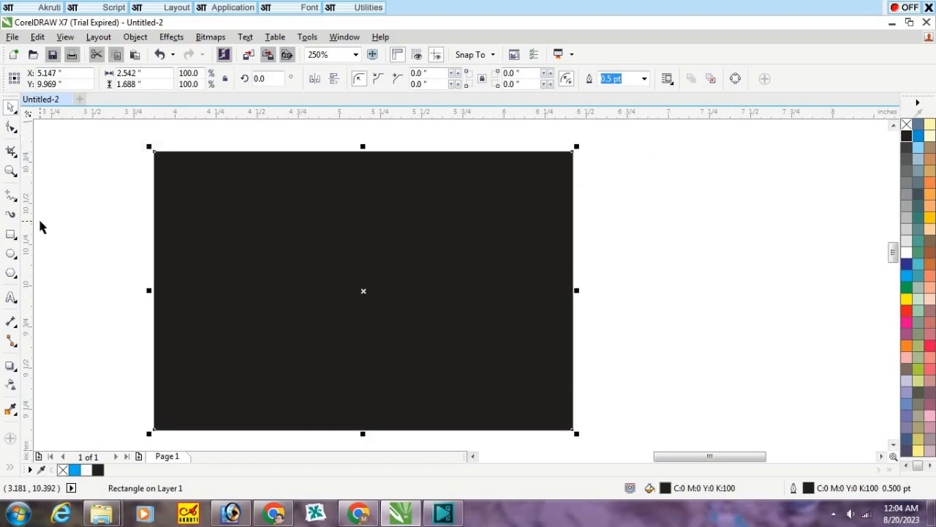
key("shift+Page_Down")
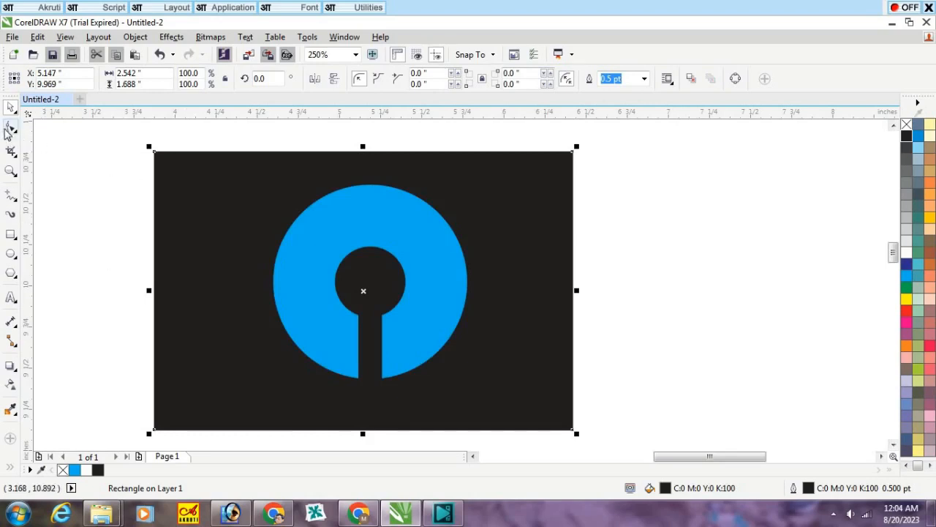
left_click(128, 197)
Step: Try moving the cyan logo toward the black rectangle's left edge and undo the move
left_click(420, 245)
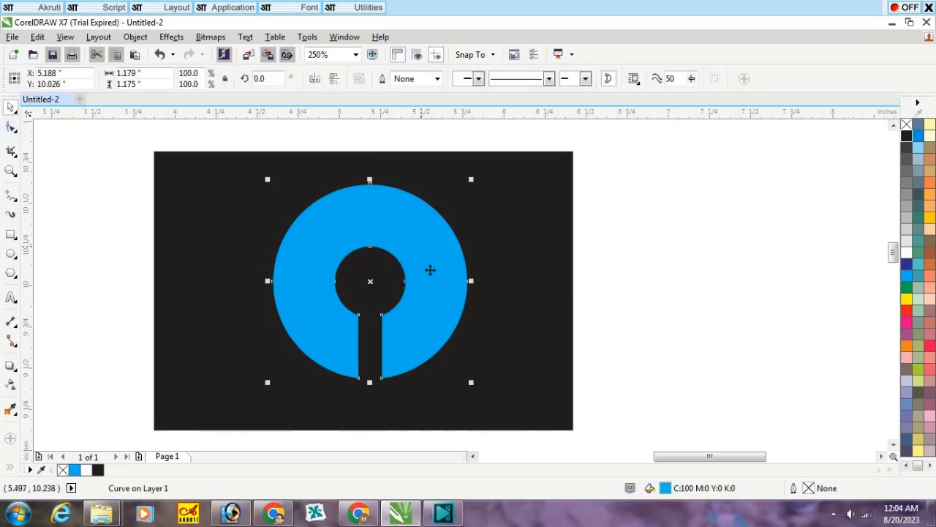
left_click_drag(439, 291, 367, 304)
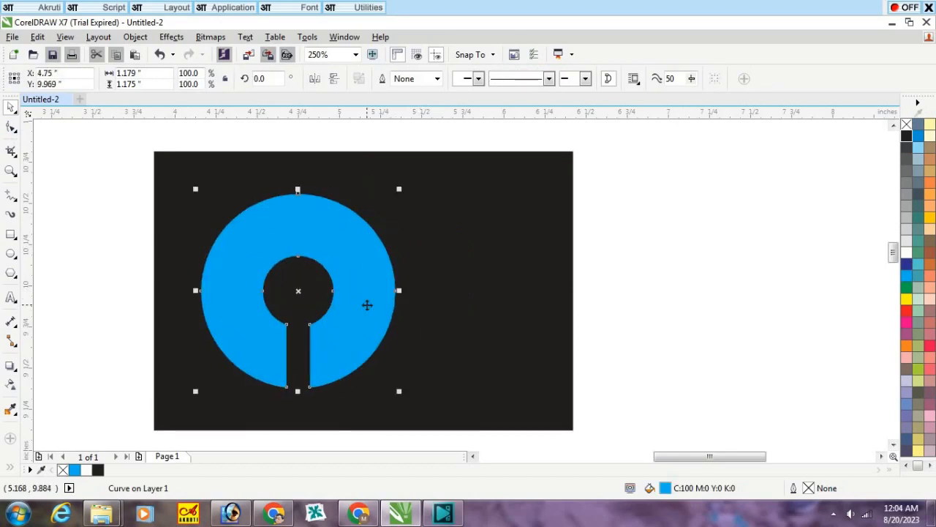
key("ctrl+z")
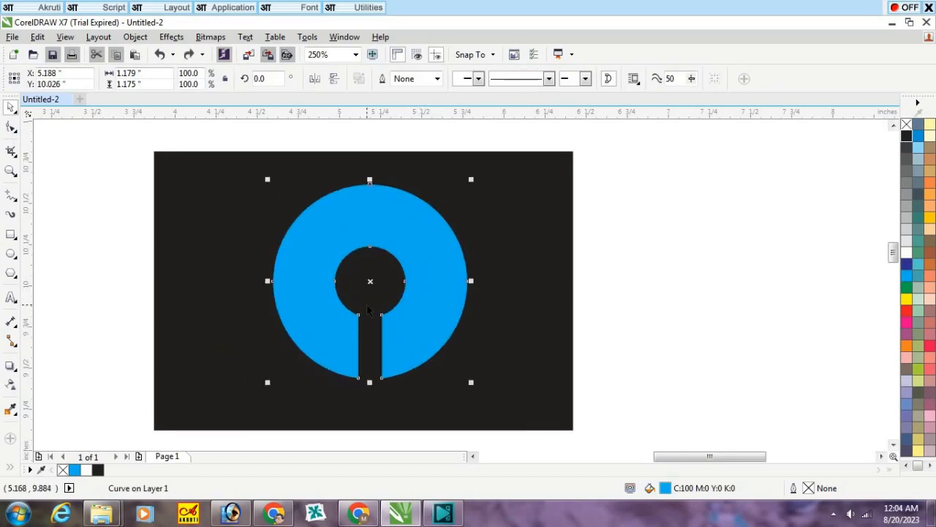